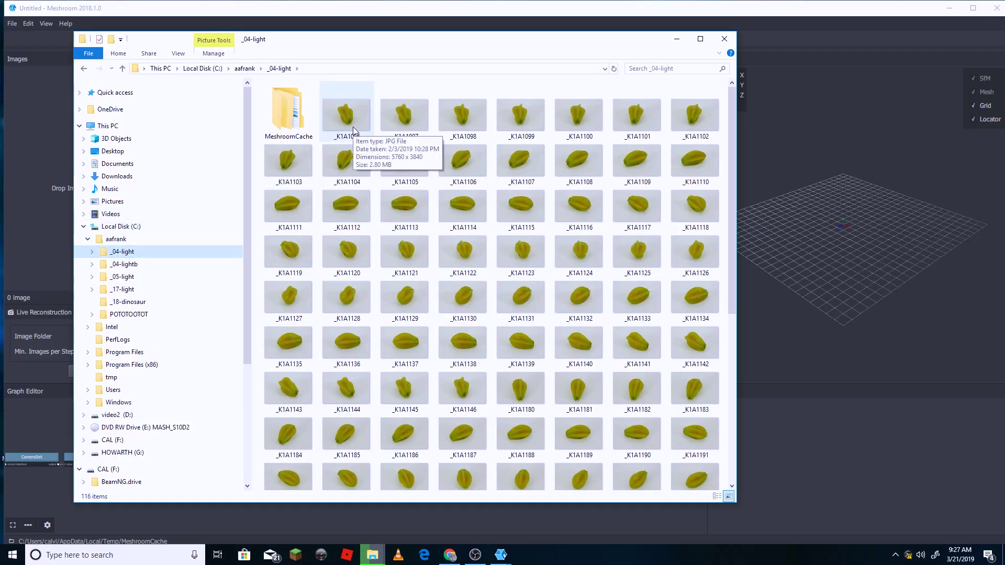
Select the photos _K1A1097 through _K1A1241 in the _04-light folder and import them into Meshroom's image list
click(401, 123)
drag(731, 166, 692, 362)
shift+click(344, 467)
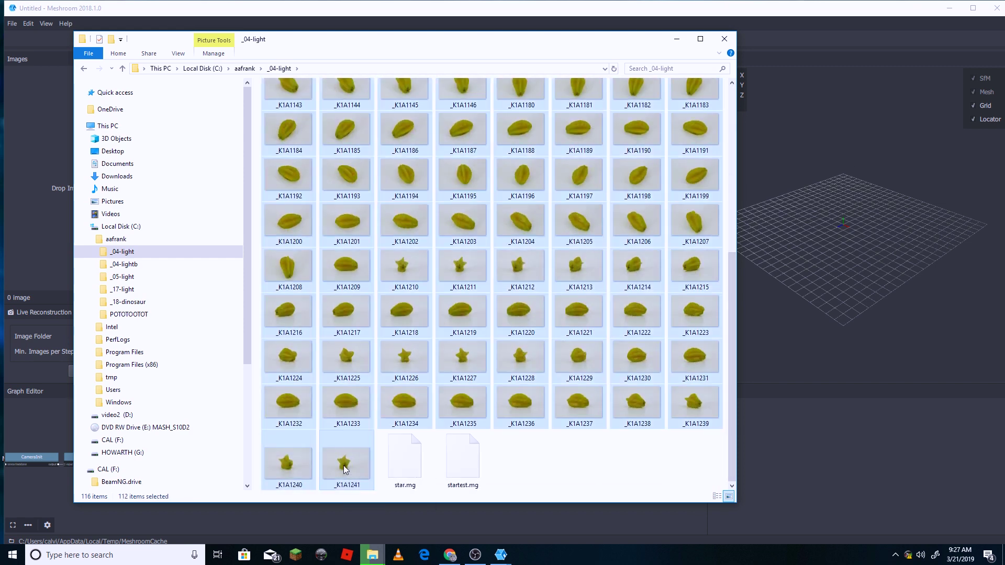
drag(434, 49, 654, 91)
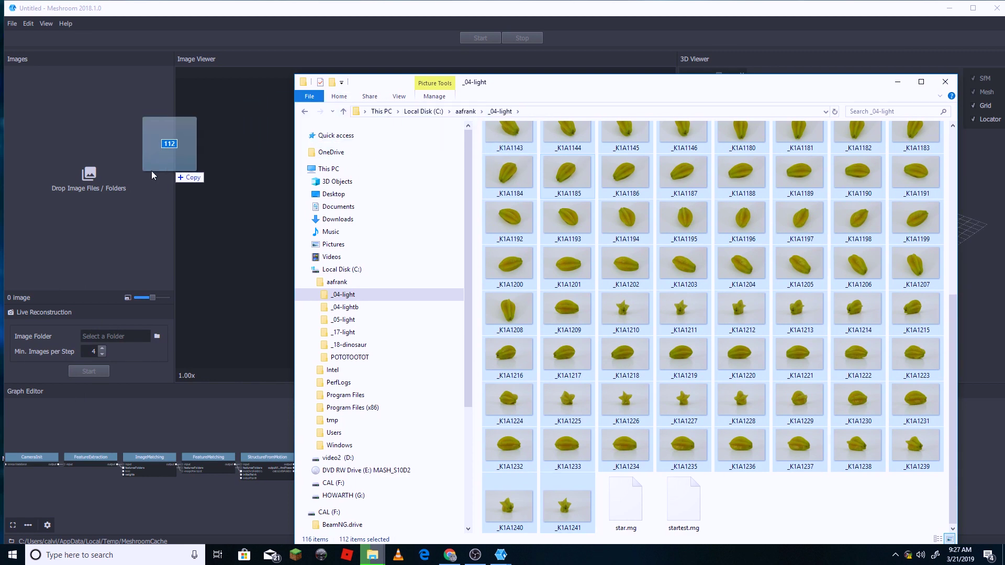
drag(152, 171, 99, 187)
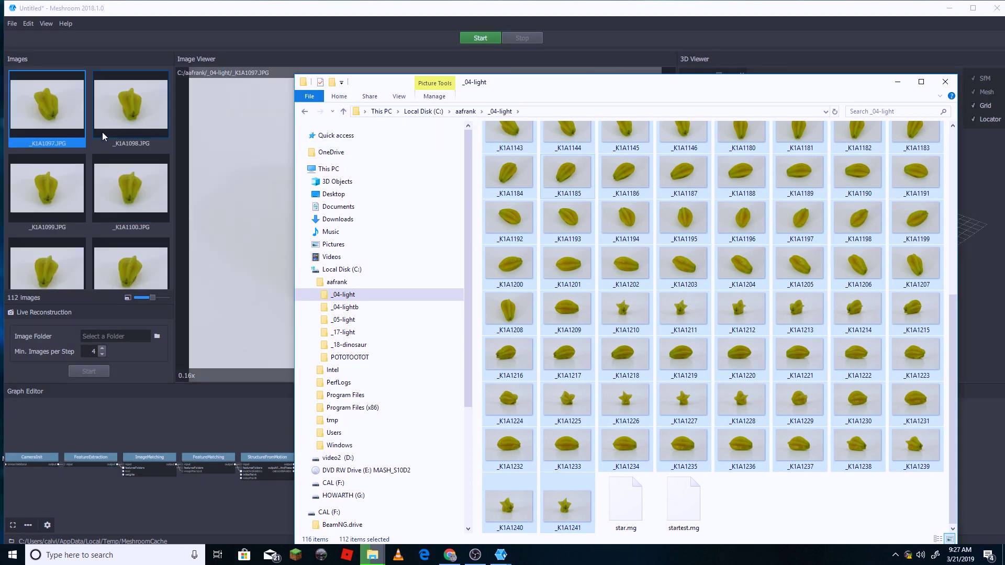
Preview several imported photos, including _K1A1100 and _K1A1102, and look through the image list
click(111, 112)
click(135, 193)
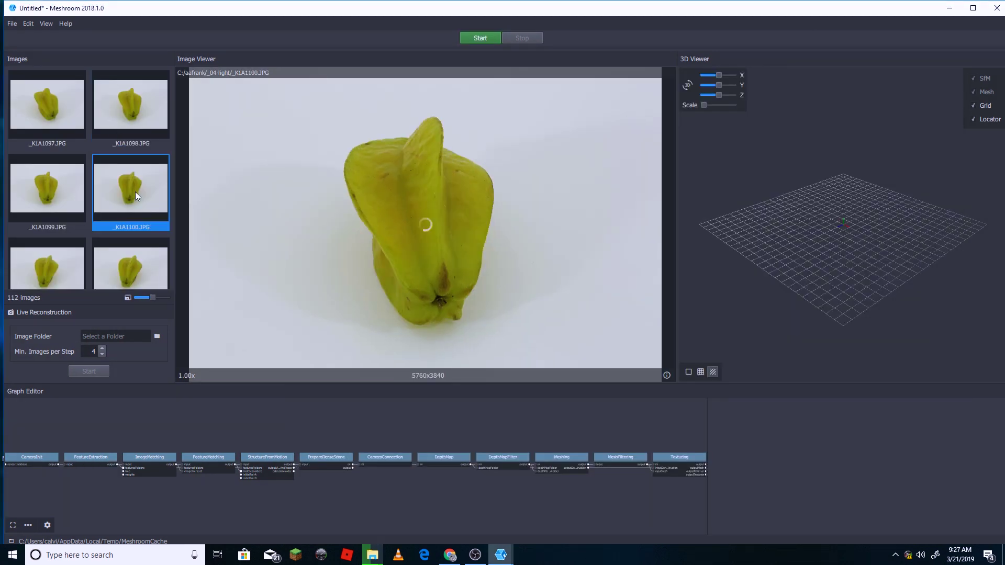
click(131, 265)
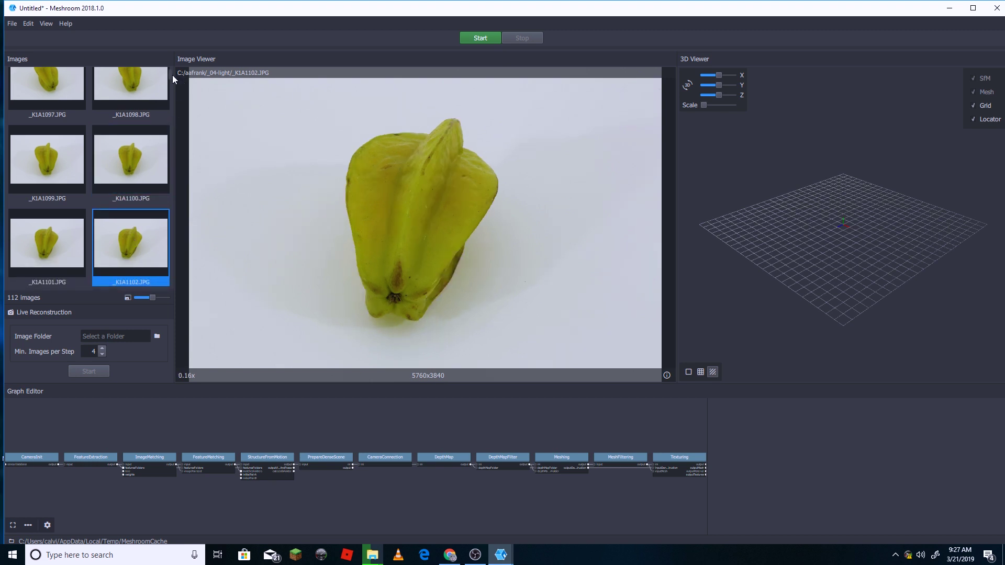
drag(172, 74, 178, 137)
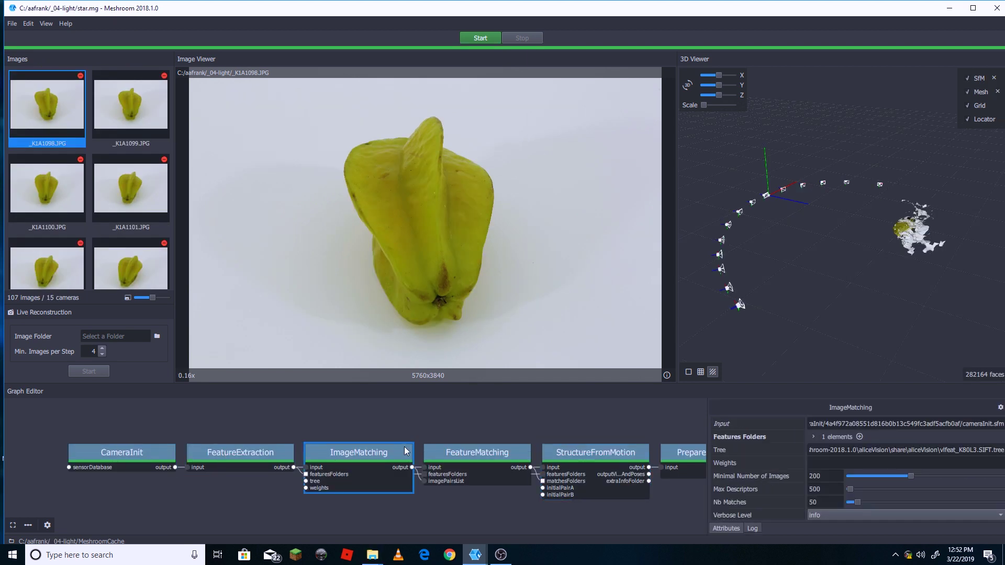
Spread out the first pipeline nodes, placing FeatureMatching and PrepareDenseScene above the row and FeatureExtraction and CameraConnection below it
drag(406, 452, 448, 409)
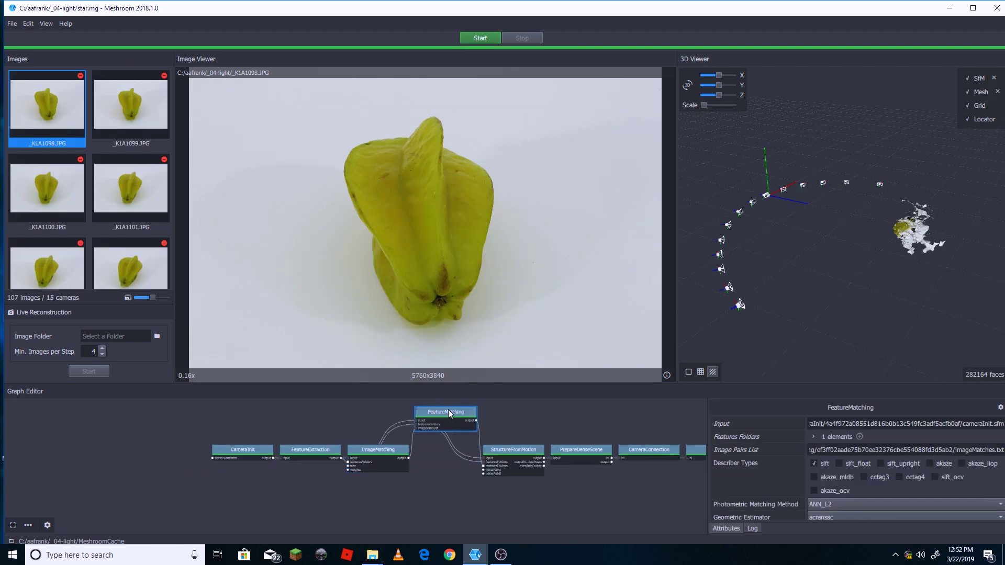
scroll(379, 467, down, 2)
drag(378, 467, 449, 498)
scroll(315, 486, up, 3)
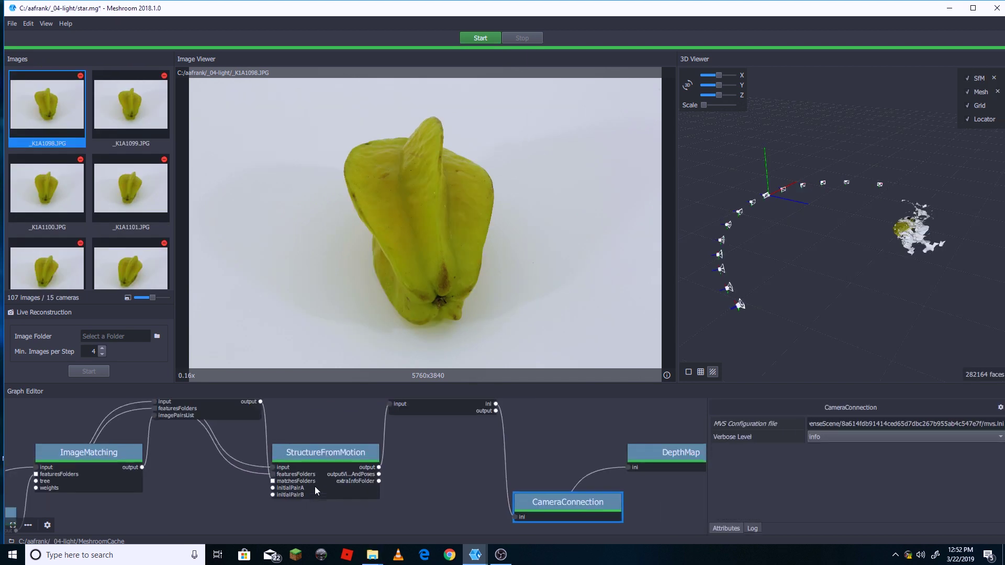
Move DepthMapFilter below and MeshFiltering above the node row, and select the Texturing node to show its attributes
click(315, 486)
middle_drag(648, 440, 467, 493)
click(467, 493)
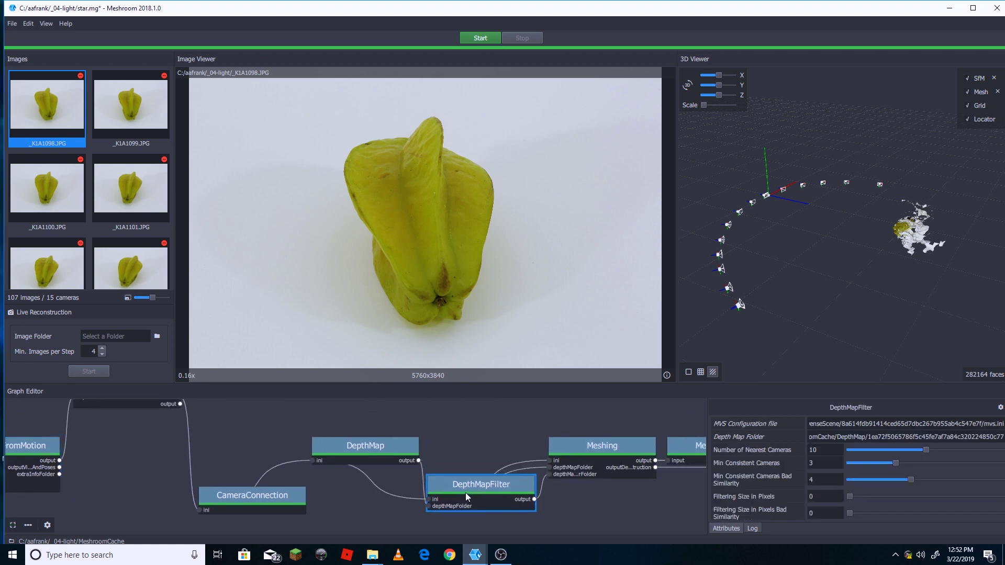
scroll(466, 493, down, 2)
click(530, 461)
drag(530, 462, 525, 454)
click(639, 473)
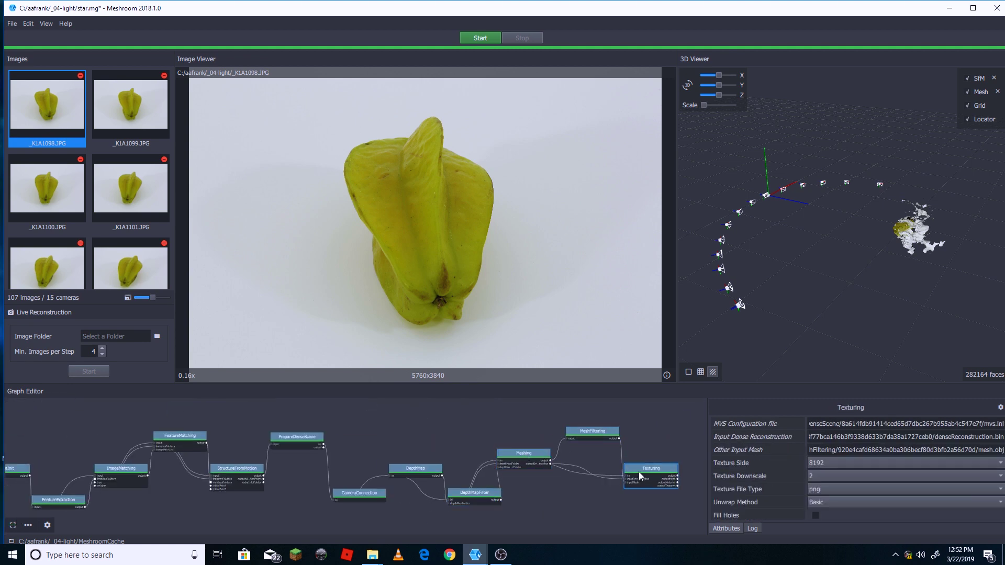
Enlarge the graph editor and examine the node connections along the pipeline
drag(504, 386, 471, 299)
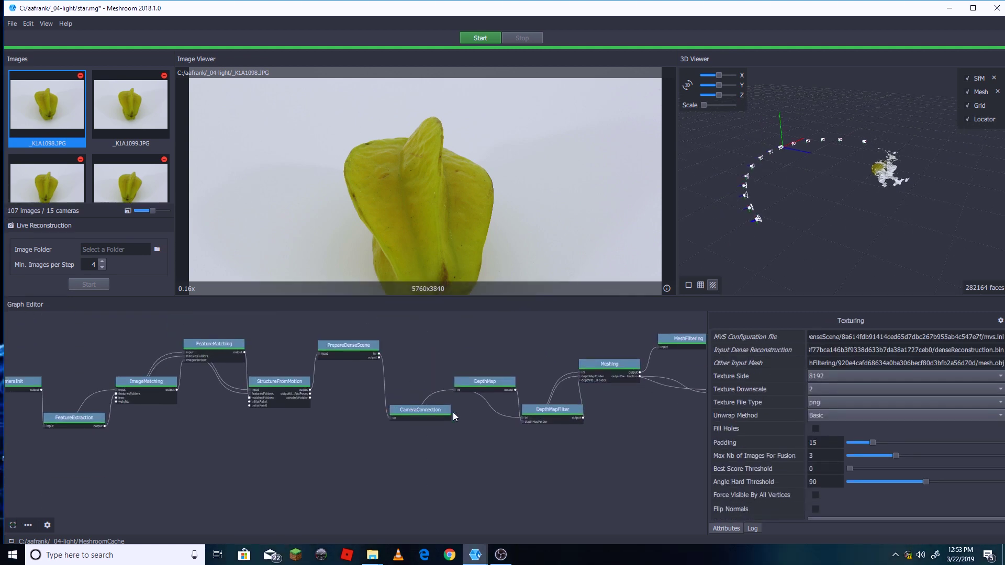
scroll(387, 413, up, 2)
middle_drag(388, 413, 210, 407)
click(432, 458)
middle_drag(431, 458, 494, 417)
middle_drag(565, 423, 46, 421)
middle_drag(649, 426, 206, 438)
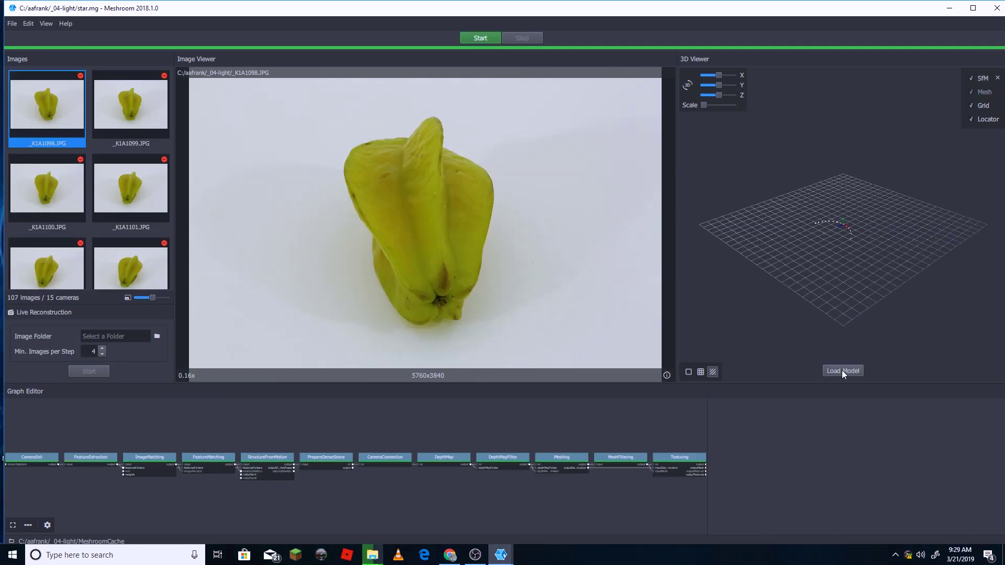
Load the star.mg project's reconstructed model into the 3D viewer and bring the fruit mesh into close view
click(842, 371)
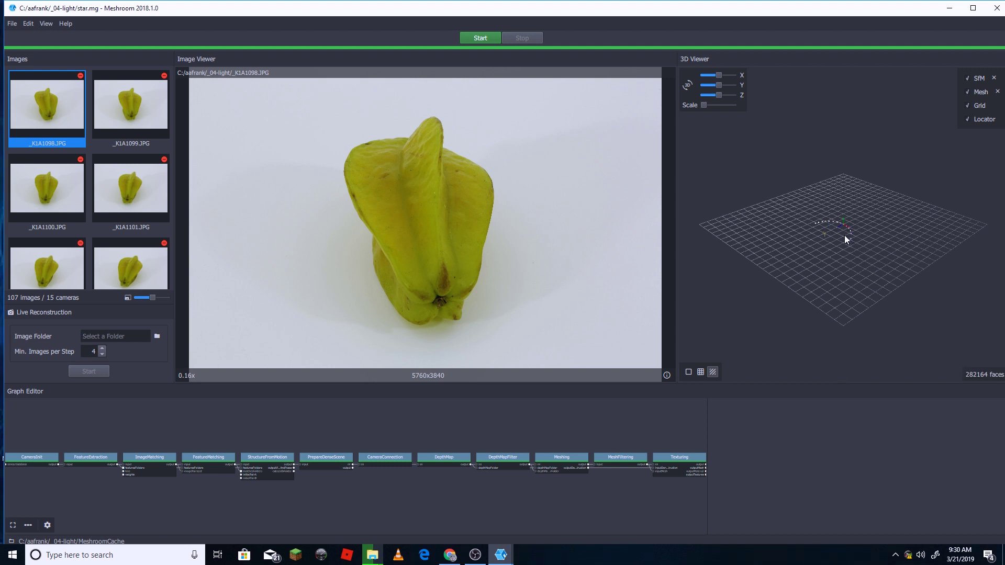
scroll(829, 233, up, 6)
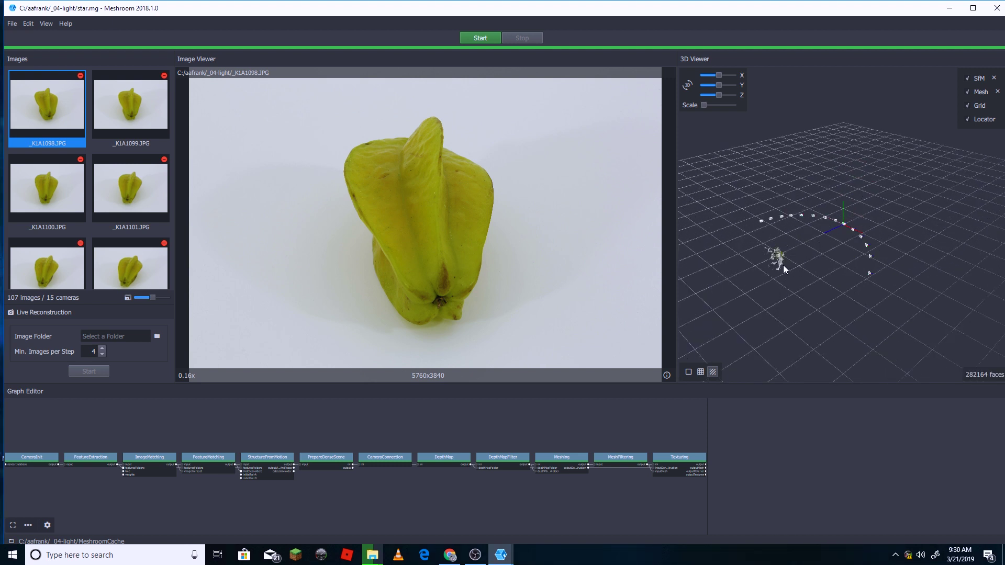
scroll(783, 266, up, 3)
drag(776, 282, 837, 266)
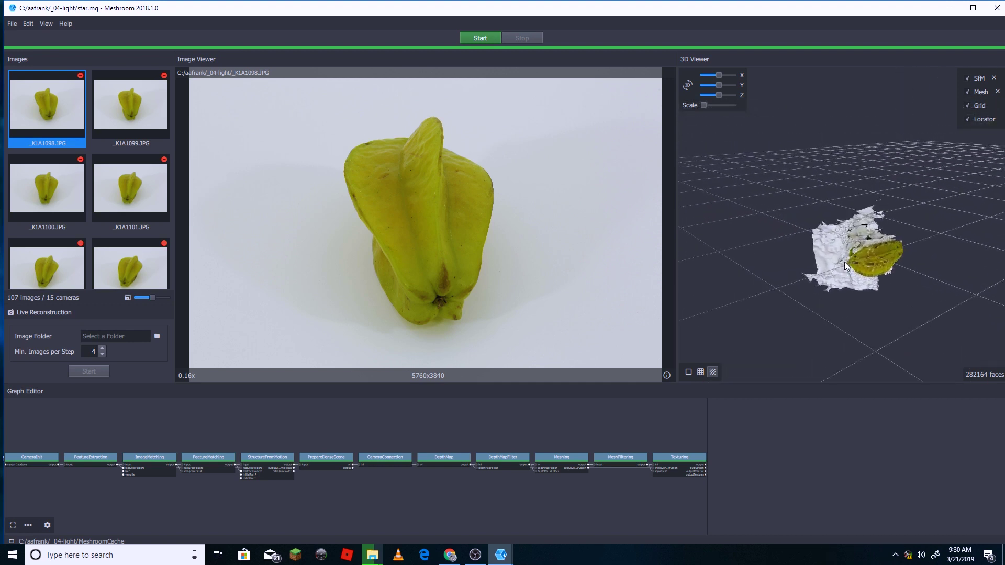
scroll(844, 262, up, 3)
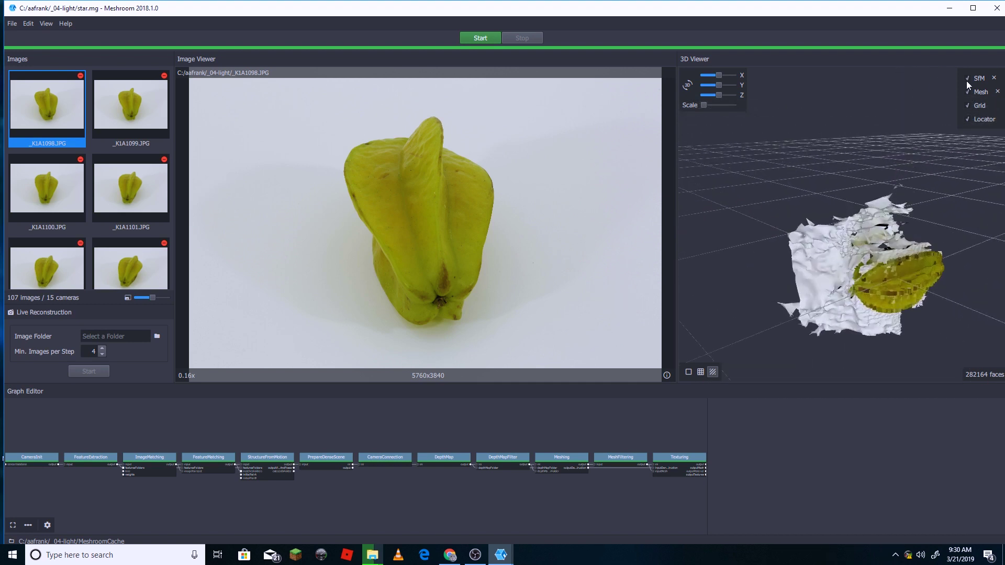
Hide the SfM layer and examine the fruit mesh and its surrounding surface from above and up close
drag(896, 245, 887, 206)
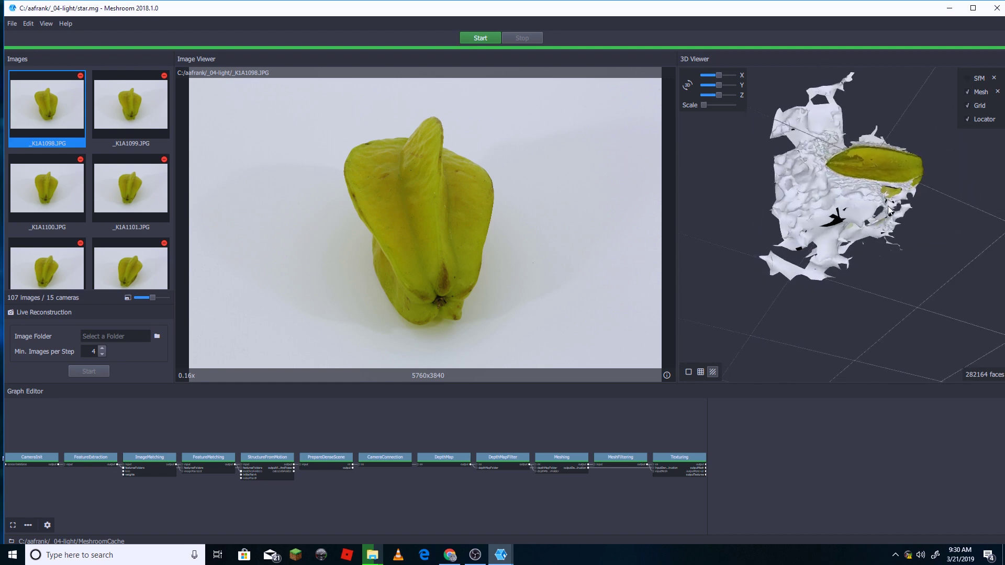
scroll(855, 178, up, 5)
scroll(854, 174, down, 5)
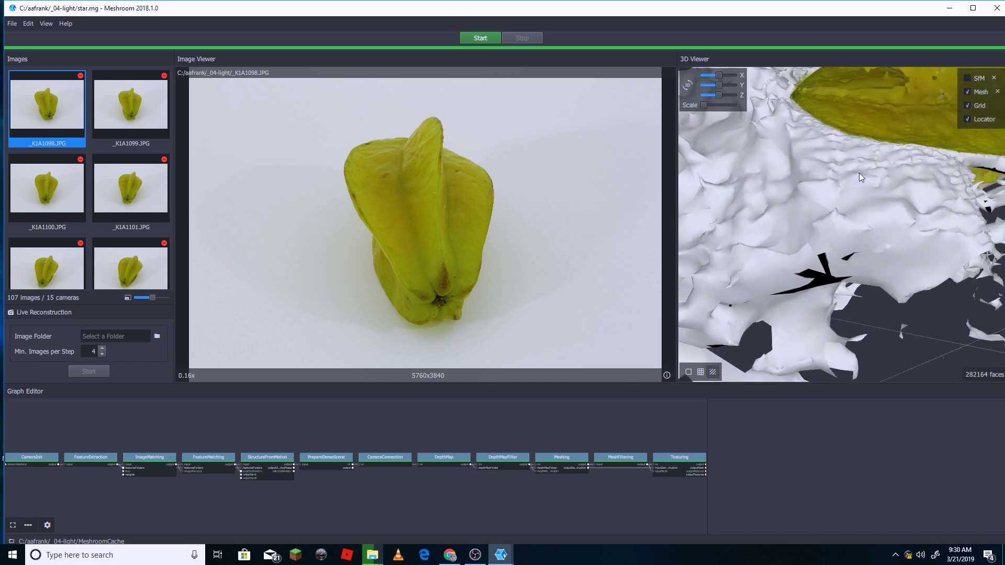
drag(856, 180, 836, 212)
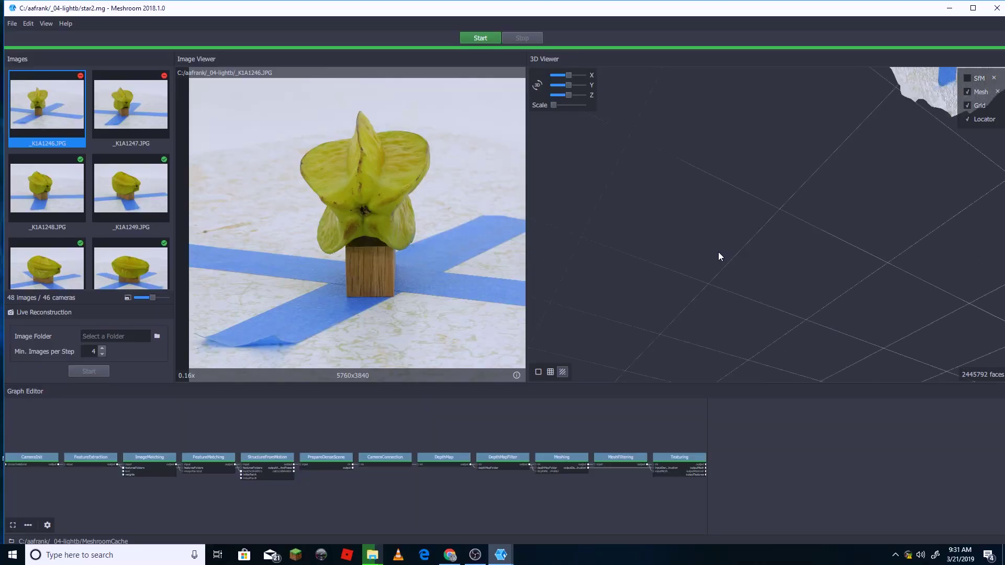
Examine the star2.mg reconstruction of the fruit on its wooden block and blue tape from several angles and distances
scroll(719, 253, down, 5)
scroll(857, 156, up, 5)
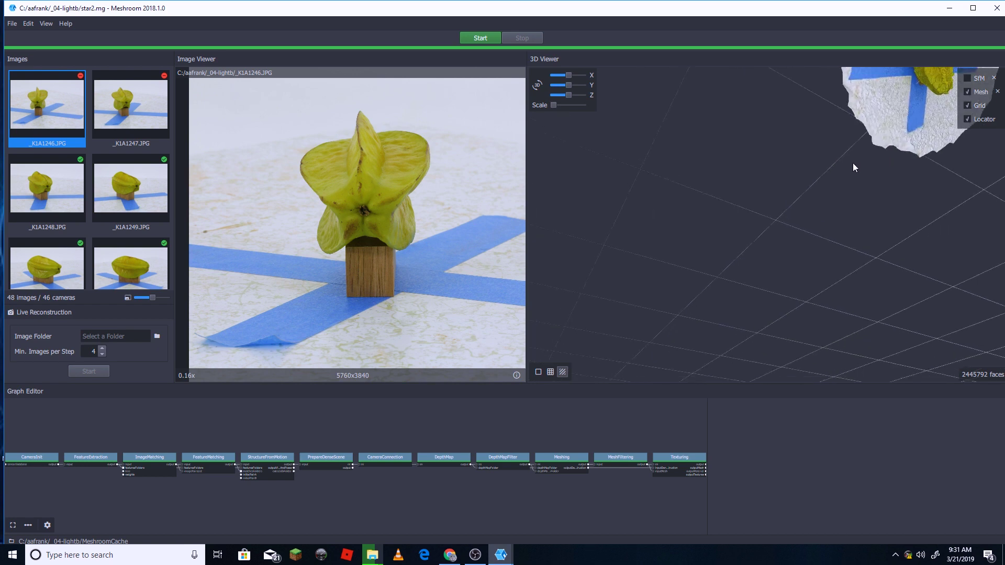
drag(852, 162, 836, 181)
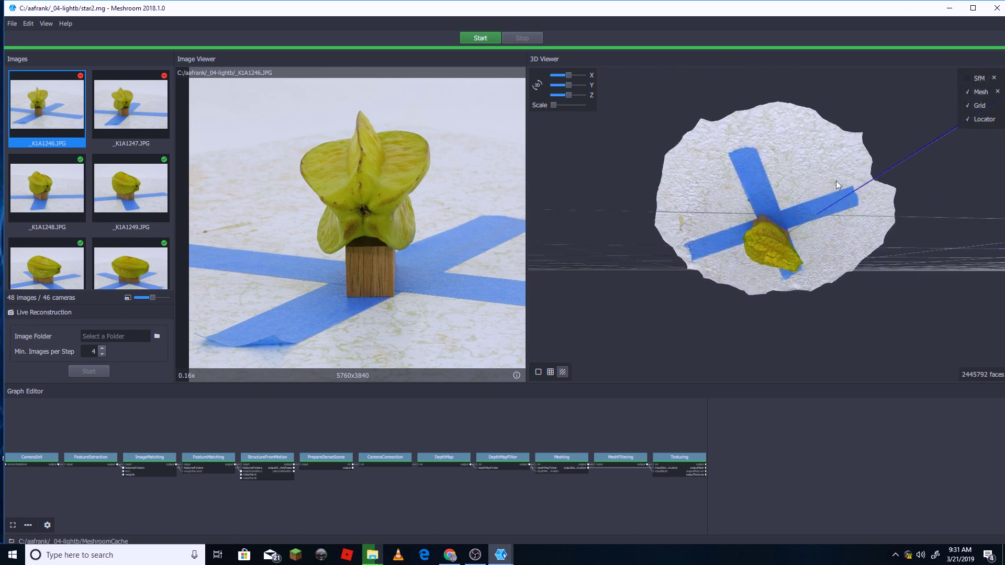
scroll(776, 229, up, 5)
scroll(764, 242, down, 5)
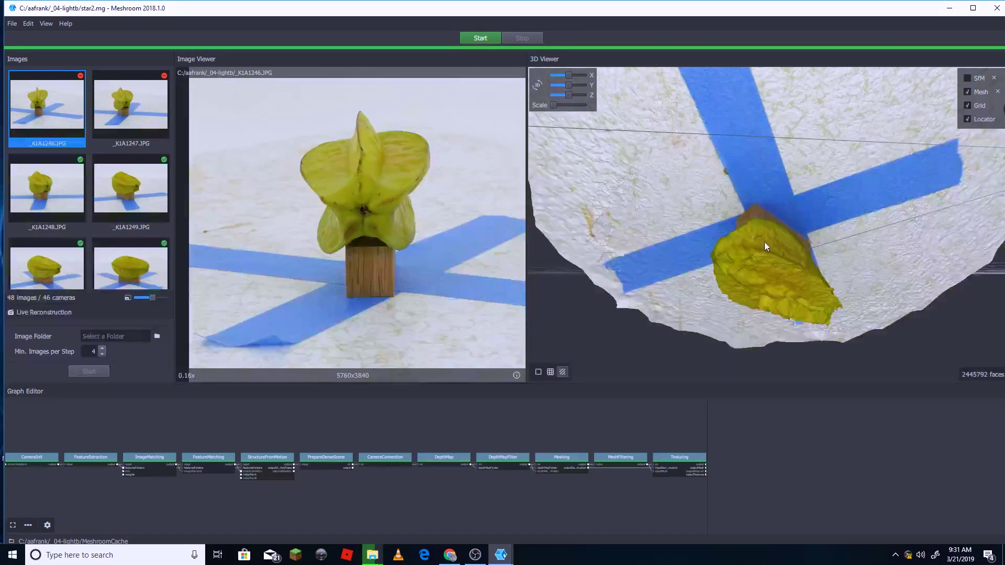
drag(764, 241, 762, 249)
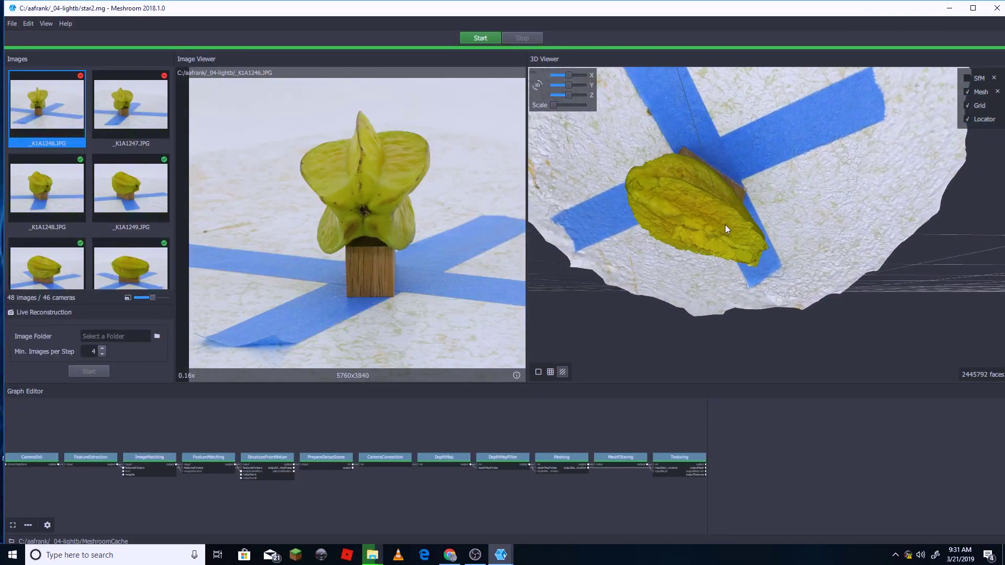
scroll(725, 228, up, 3)
drag(710, 229, 714, 233)
scroll(713, 229, down, 5)
scroll(712, 227, down, 3)
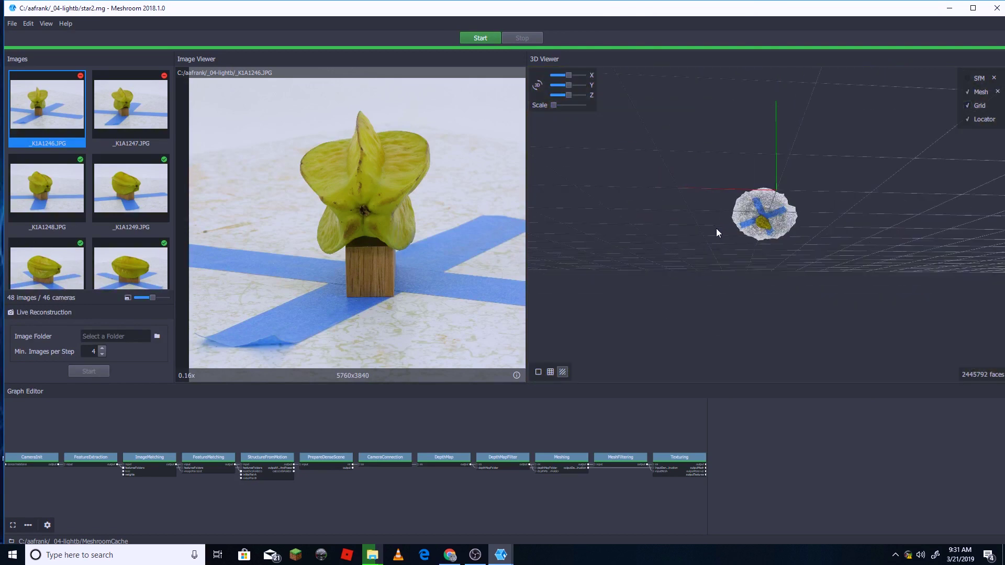
drag(739, 284, 734, 214)
scroll(734, 218, up, 5)
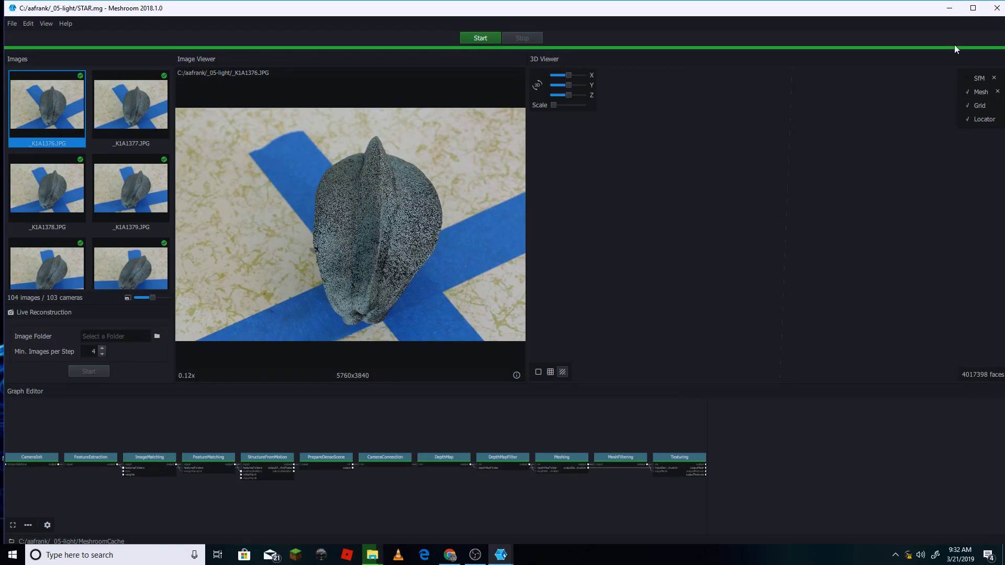
Maximize the window and examine the speckled fruit mesh in STAR.mg from above and from the side
click(972, 10)
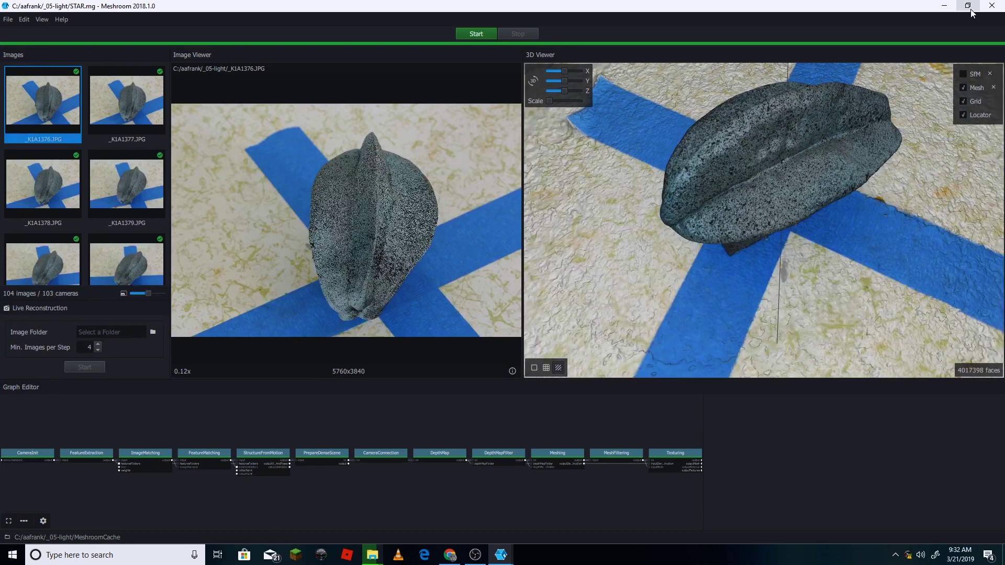
drag(840, 210, 824, 232)
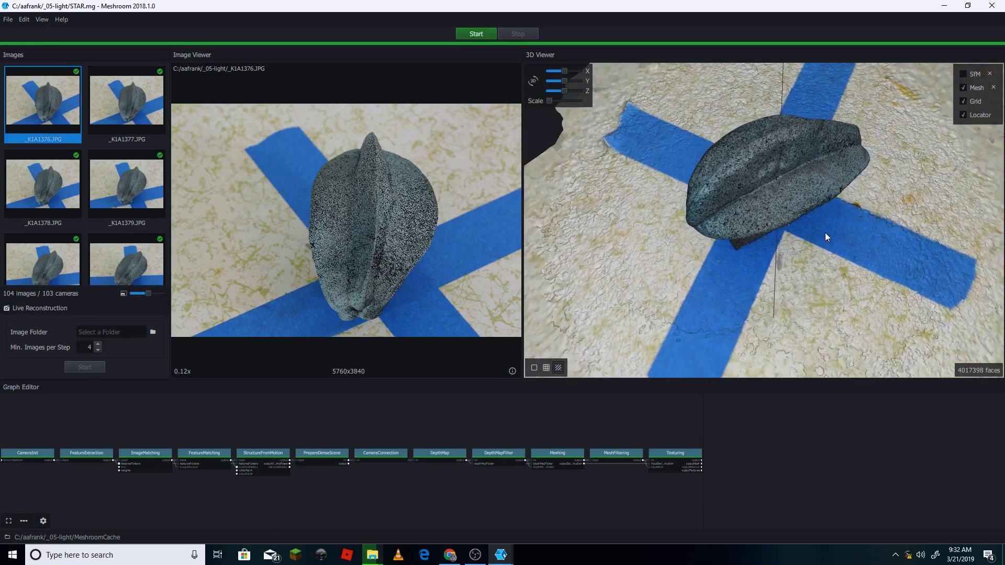
scroll(825, 232, down, 3)
drag(792, 270, 791, 199)
scroll(762, 242, up, 5)
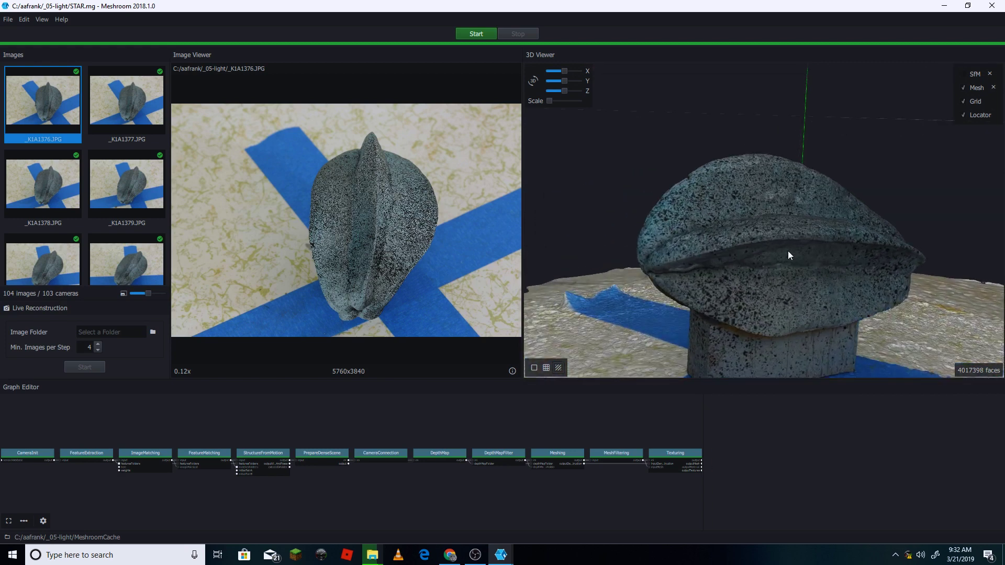
drag(790, 236, 864, 223)
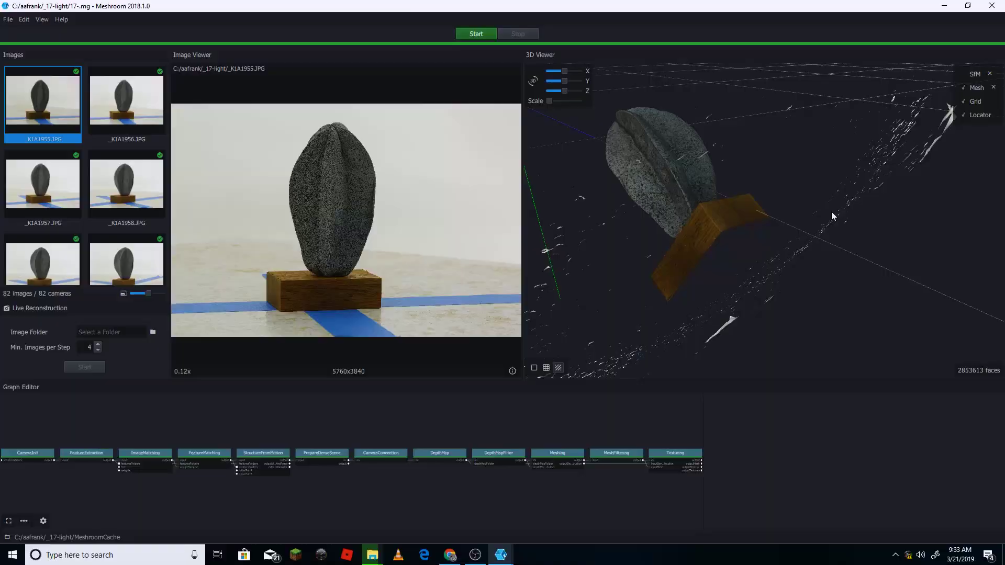
Examine the 17-.mg reconstruction of the upright speckled fruit, its wooden block and the taped surface around it
drag(800, 230, 821, 251)
scroll(861, 244, down, 5)
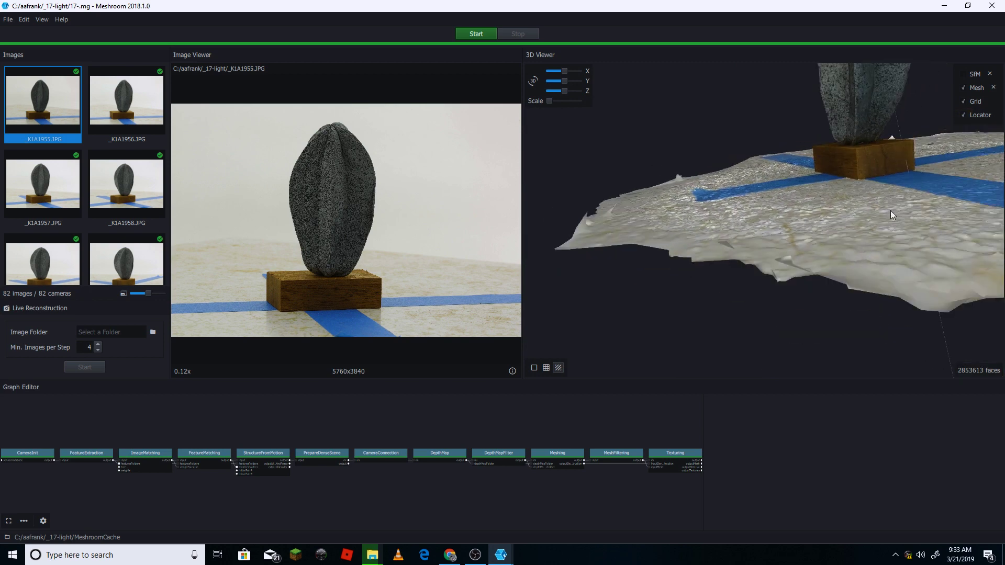
drag(890, 210, 837, 288)
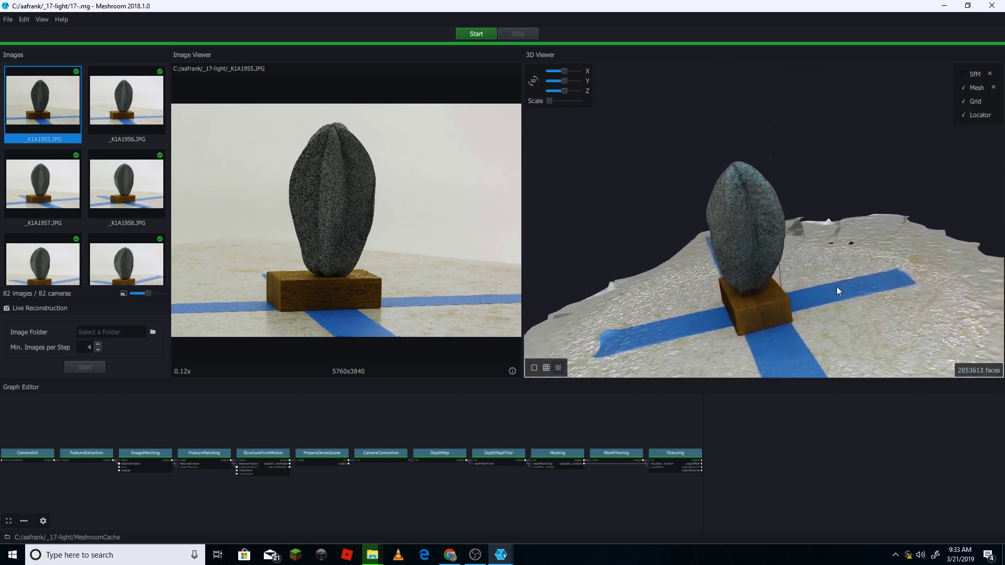
drag(761, 258, 849, 285)
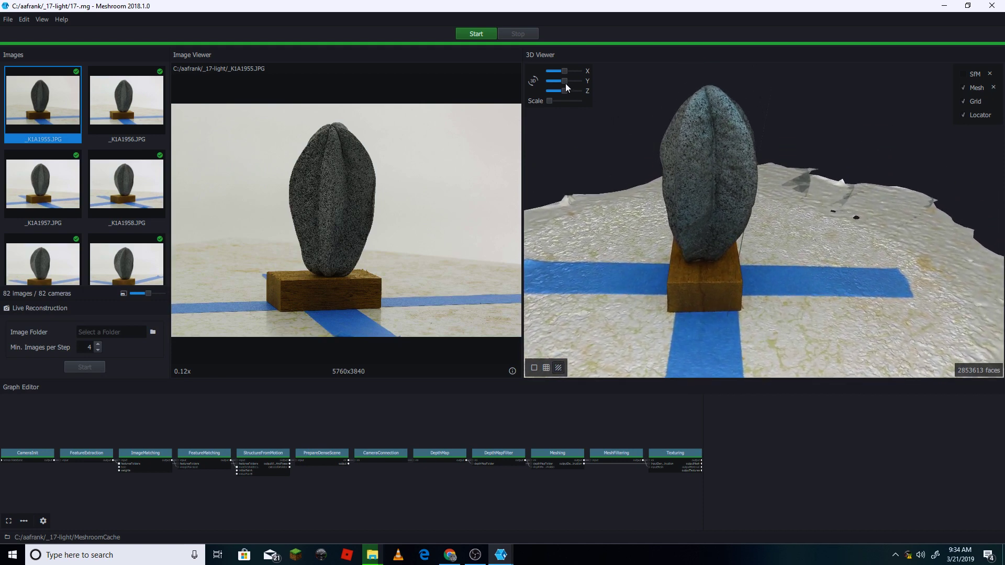
Adjust the upright fruit model's Y rotation slightly and view the mesh from other sides
drag(562, 82, 563, 92)
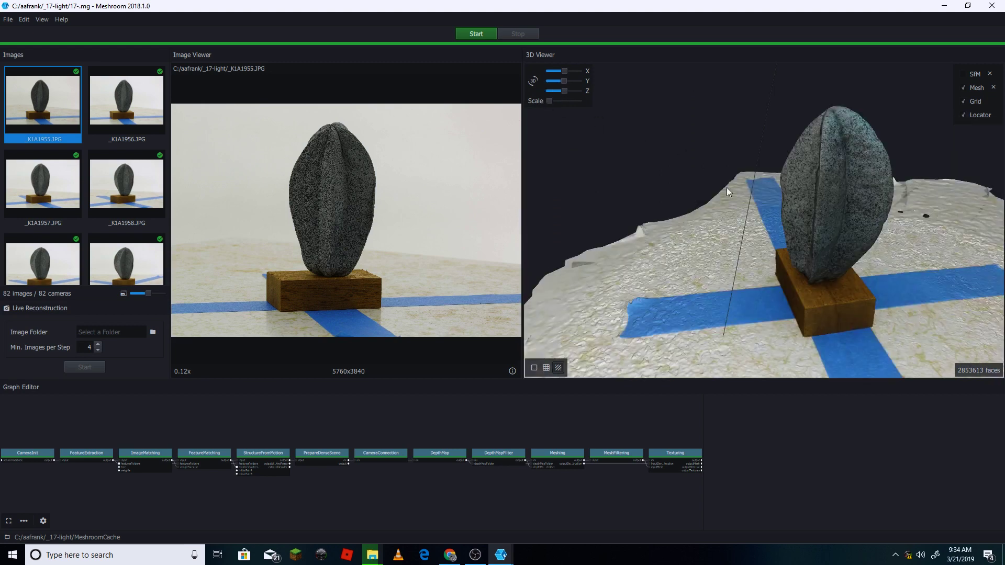
drag(727, 187, 898, 252)
scroll(854, 231, down, 5)
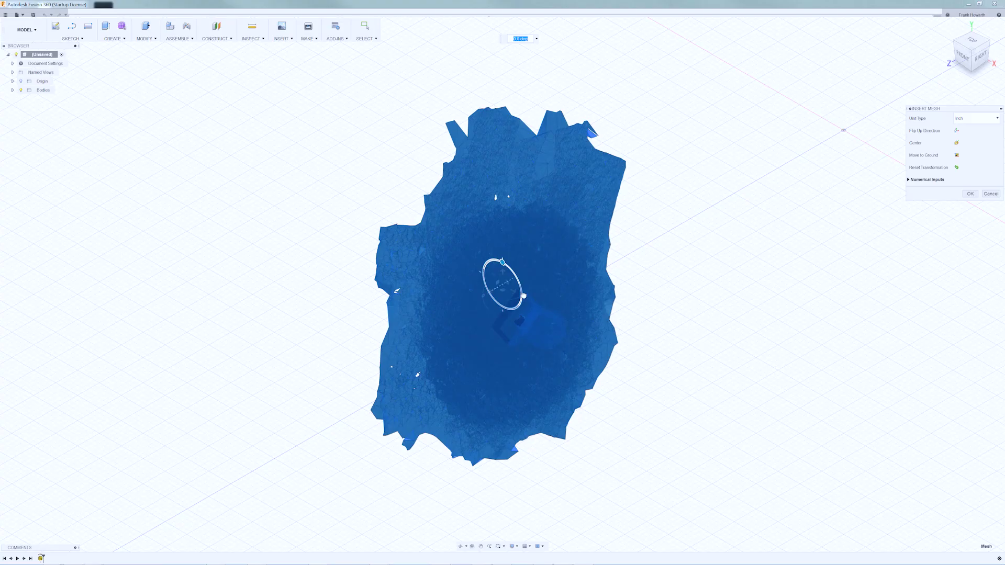
Rotate the inserted scan mesh upright, and delete the surrounding ground surface and wooden block from around the fruit
drag(502, 288, 547, 300)
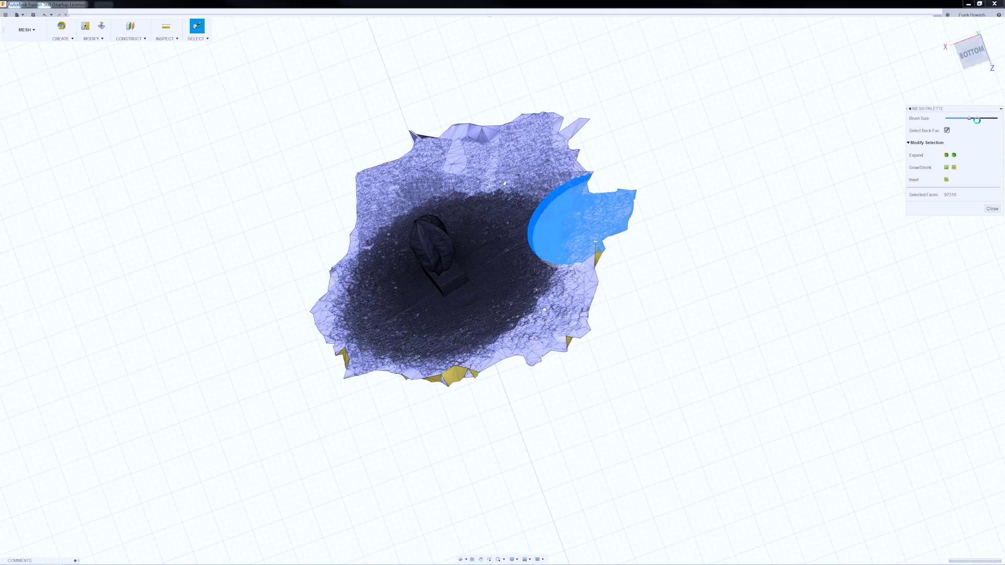
key(Delete)
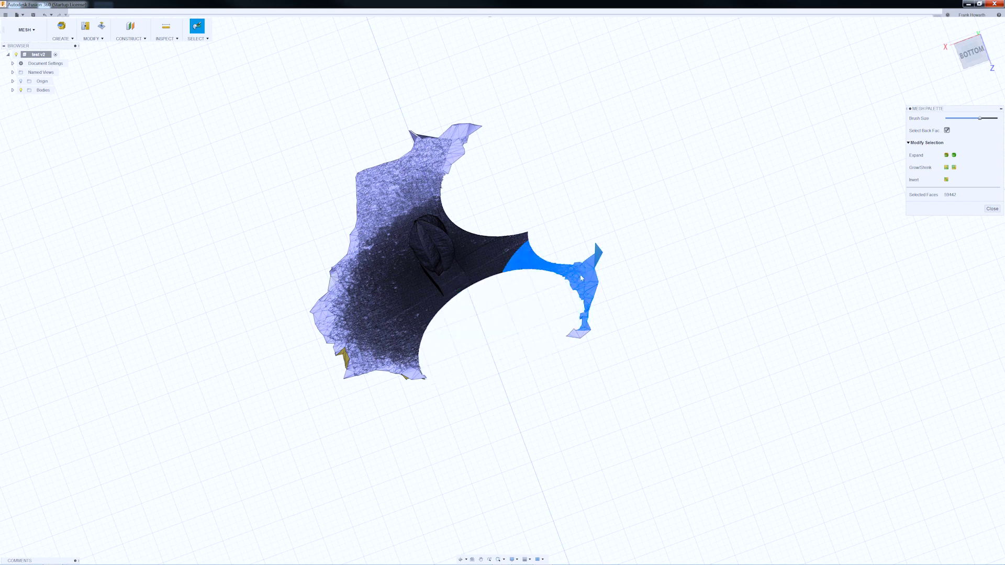
shift+middle_drag(362, 343, 421, 223)
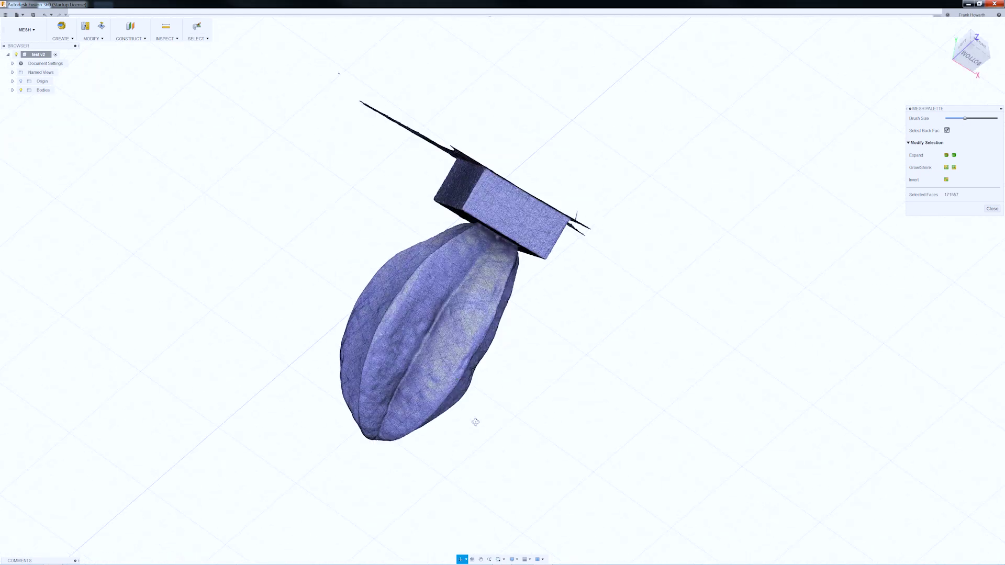
right_click(330, 177)
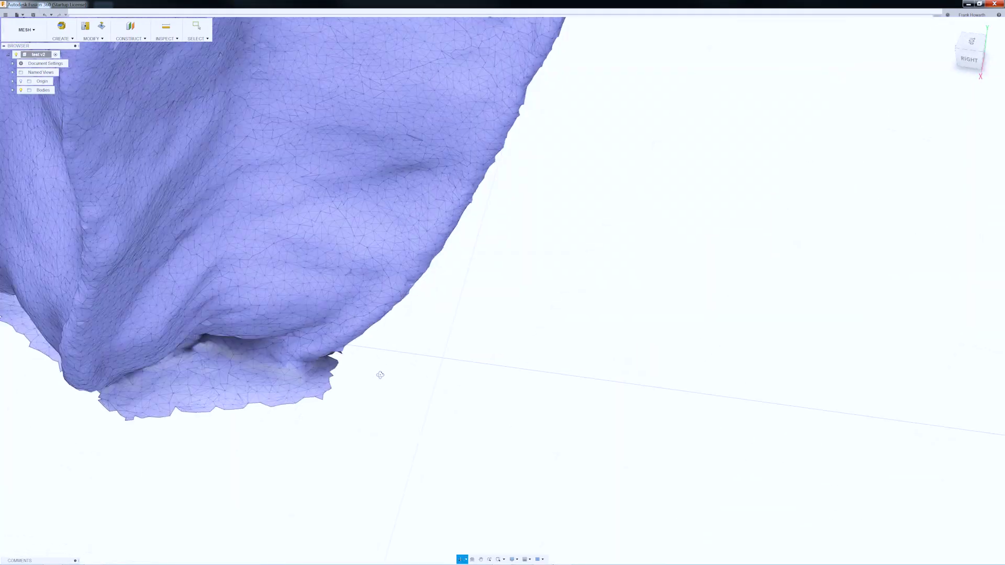
Delete the ragged leftover mesh faces around the fruit's base, and start a plane cut on the cleaned mesh body
shift+middle_drag(380, 375, 617, 381)
drag(588, 397, 331, 317)
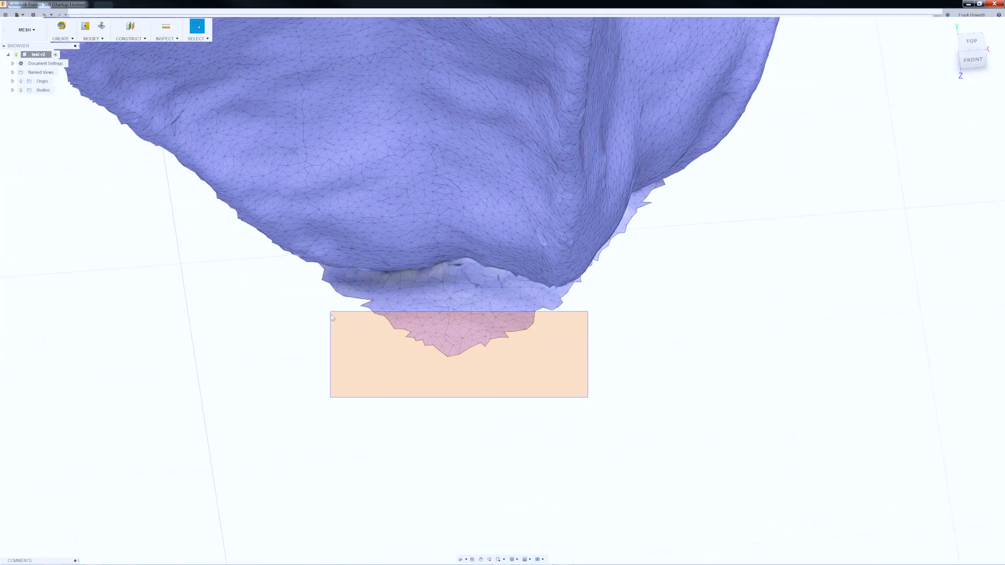
scroll(351, 205, up, 5)
drag(252, 360, 117, 377)
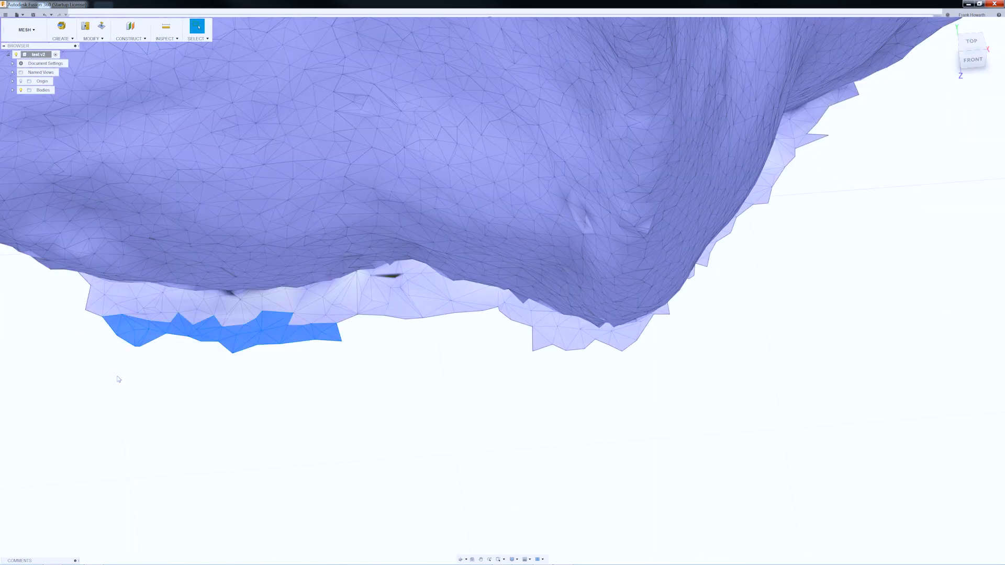
scroll(117, 377, down, 10)
shift+middle_drag(602, 401, 283, 252)
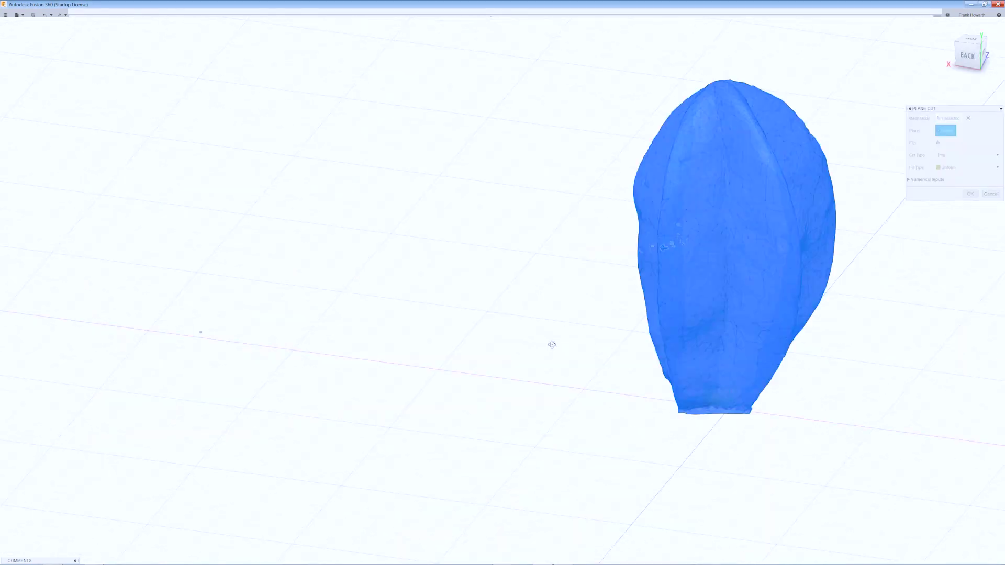
shift+middle_drag(552, 343, 335, 271)
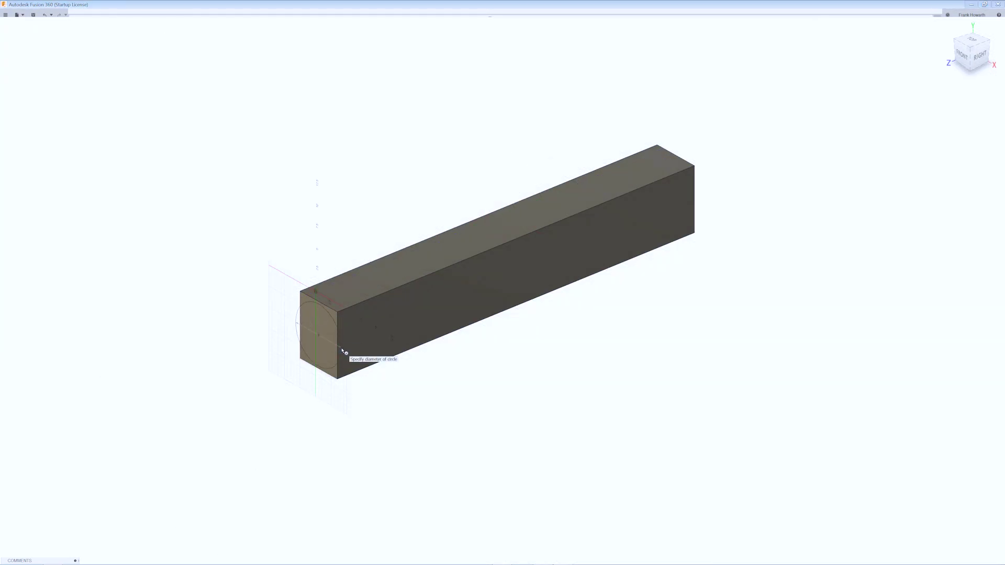
Sketch a circle centred on the small end face of the long rectangular block, reaching about the face's edges
click(344, 352)
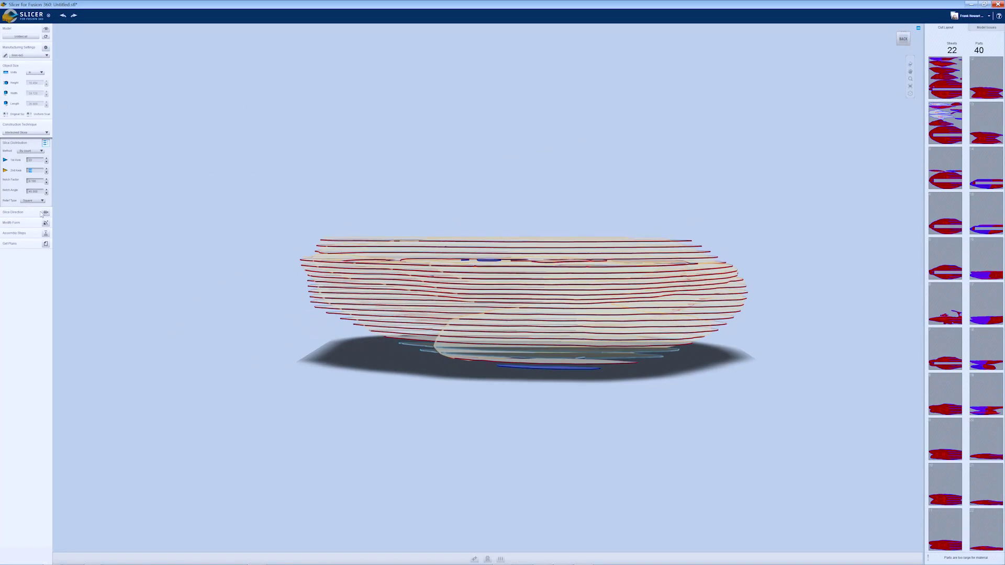
In Slicer for Fusion 360, try new slice directions for the fruit's interlocked slices by rotating the slicing axes
click(46, 212)
drag(639, 195, 570, 365)
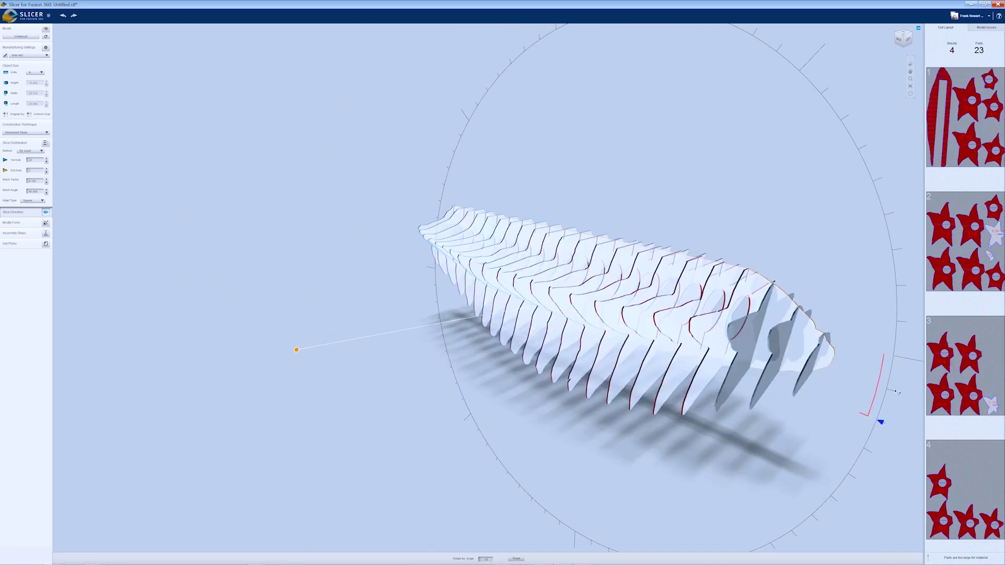
drag(896, 392, 451, 253)
Undo the recent slice direction changes on the fruit model
click(63, 16)
click(63, 16)
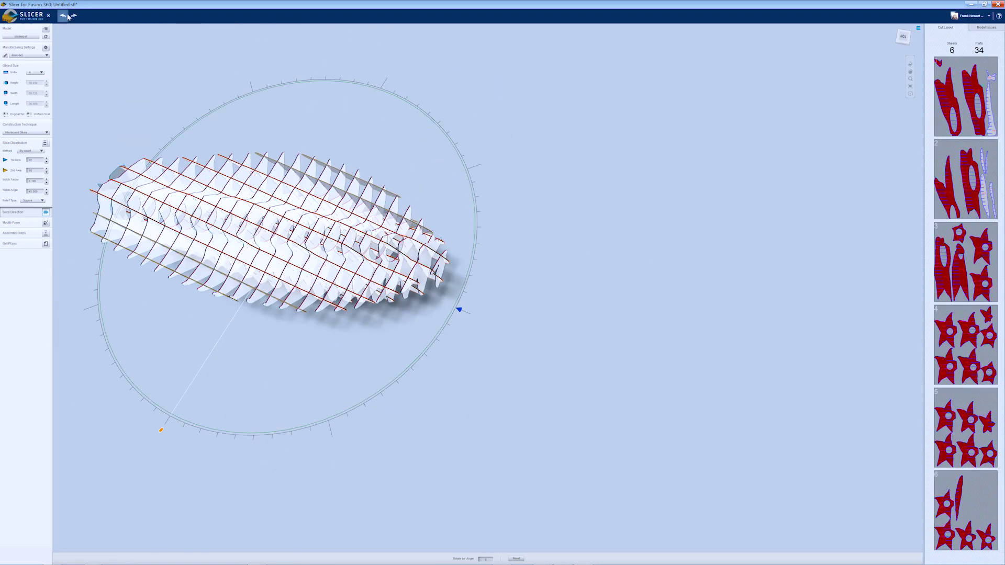
click(64, 15)
click(63, 16)
key(ctrl+z)
key(ctrl+z)
key(ctrl+z)
key(ctrl+z)
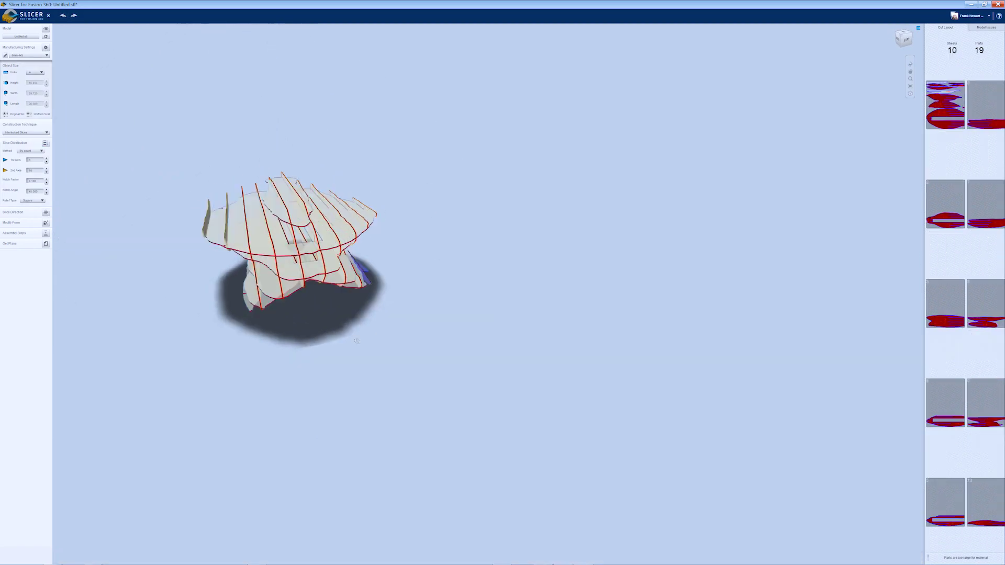
Reorient the slice direction so star-shaped slices cross the fruit's length and are joined by one lengthwise slice
key(ctrl+z)
key(ctrl+z)
key(ctrl+z)
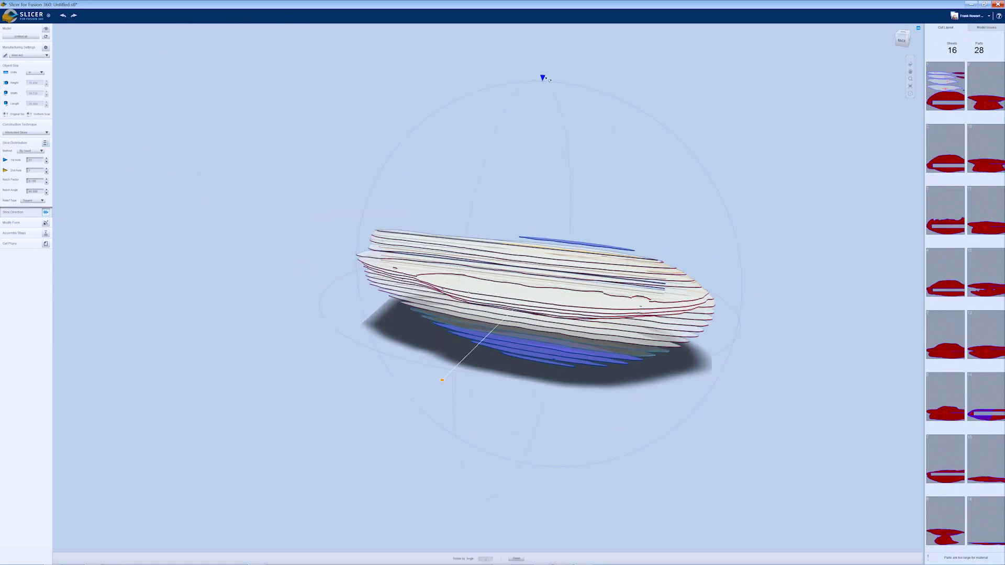
key(ctrl+z)
key(ctrl+z)
key(ctrl+z)
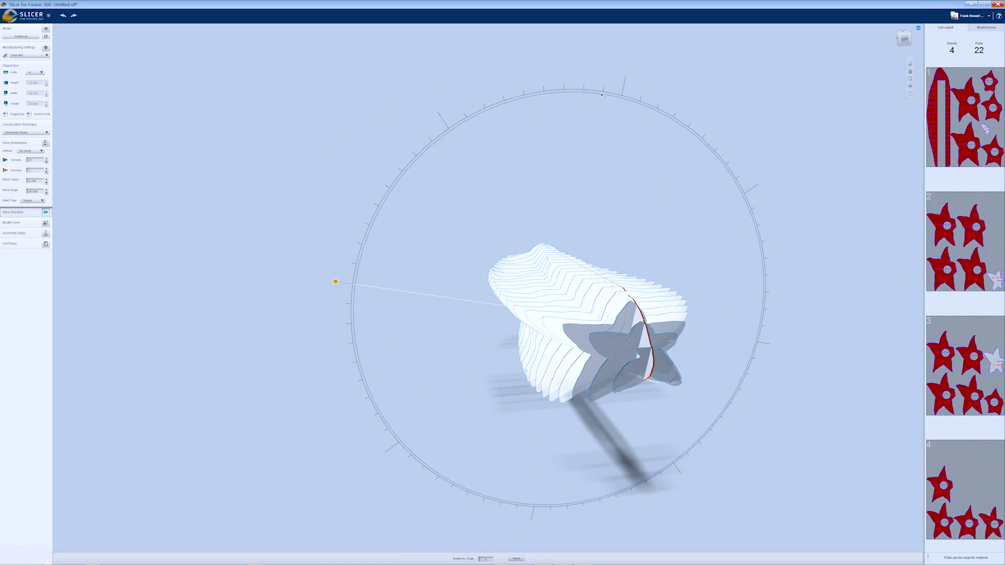
key(ctrl+z)
key(ctrl+z)
key(ctrl+z)
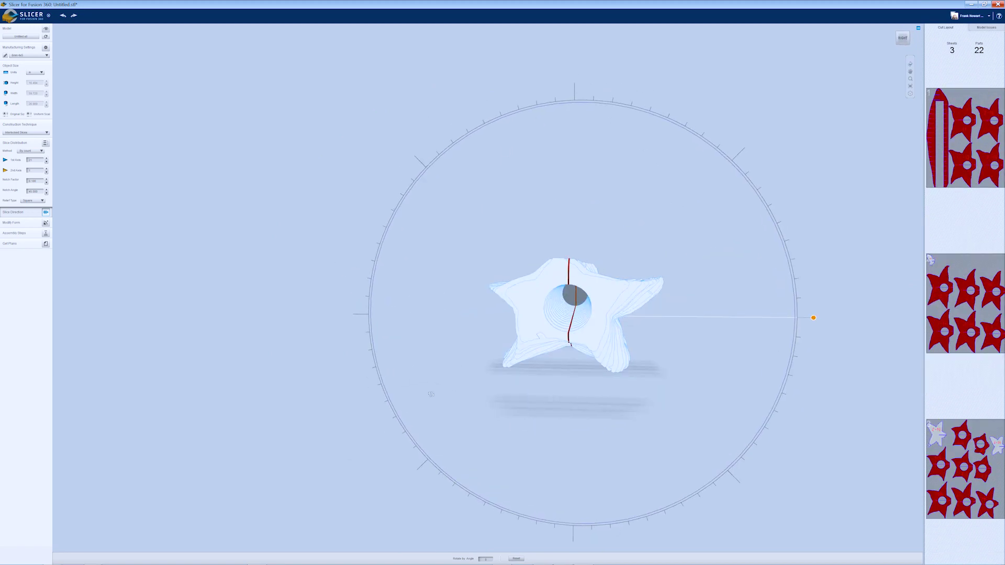
key(ctrl+z)
key(ctrl+z)
key(ctrl+z)
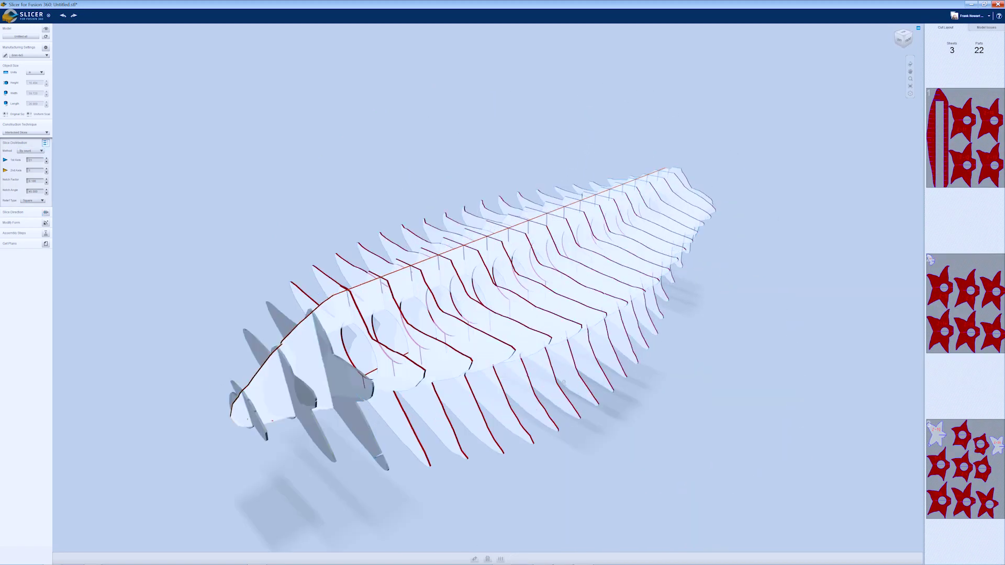
Check the sliced fruit from an angle and open the cutting plan export
right_drag(285, 384, 708, 346)
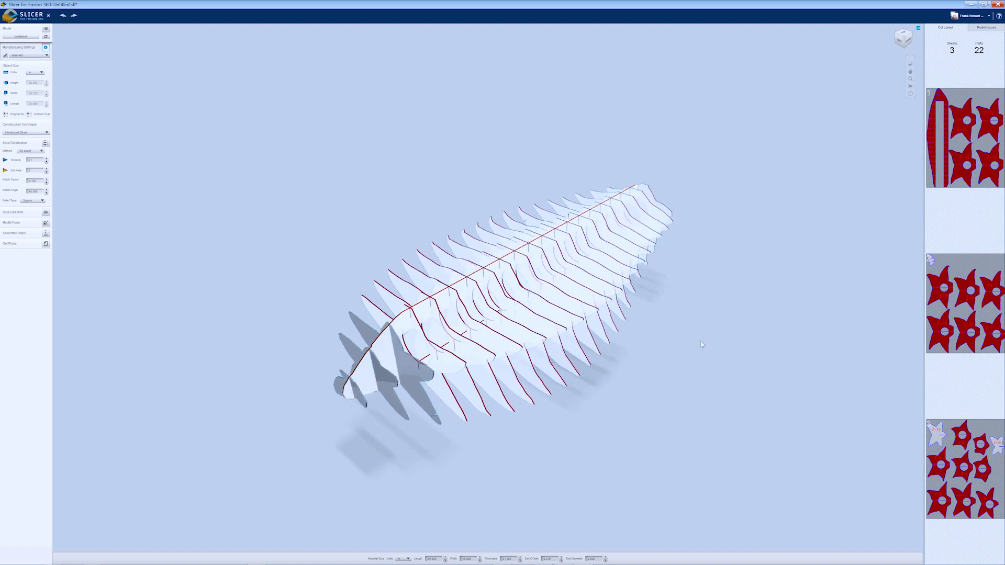
click(45, 244)
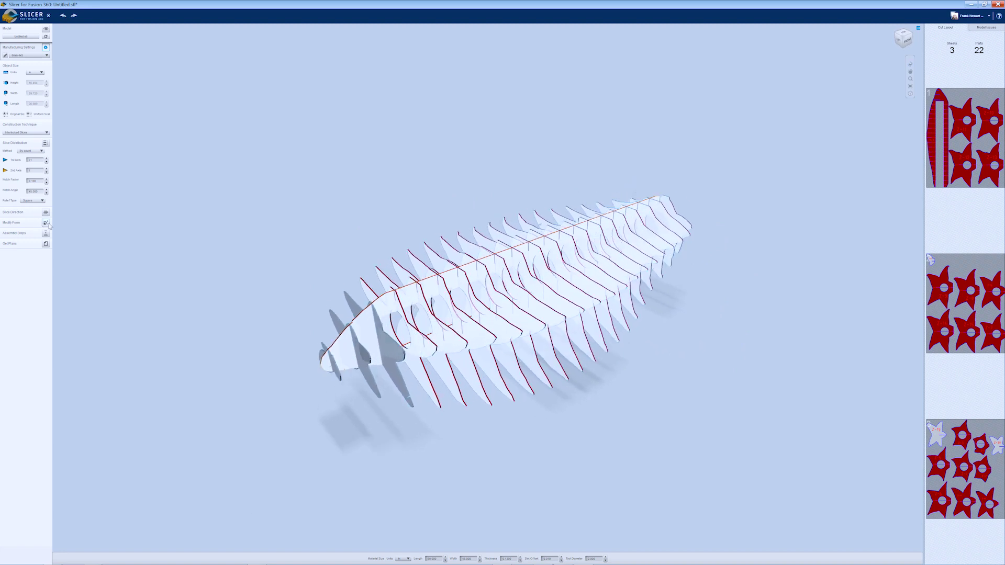